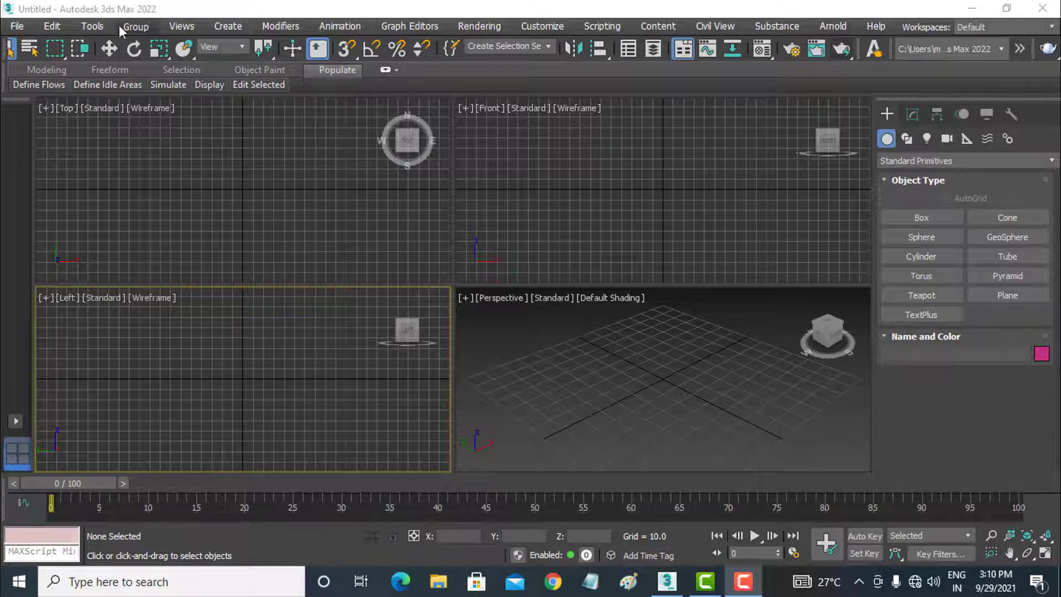
- Draw a wide flat box, Box001, in the Top view and maximize the Perspective view
{"action": "left_click", "coordinate": [642, 227]}
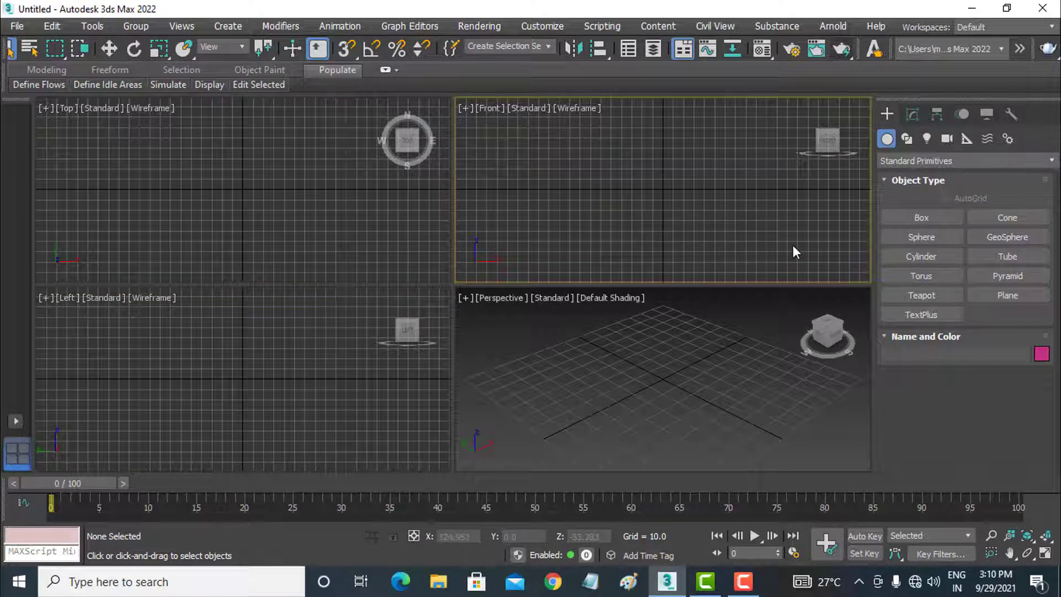
{"action": "left_click", "coordinate": [917, 219]}
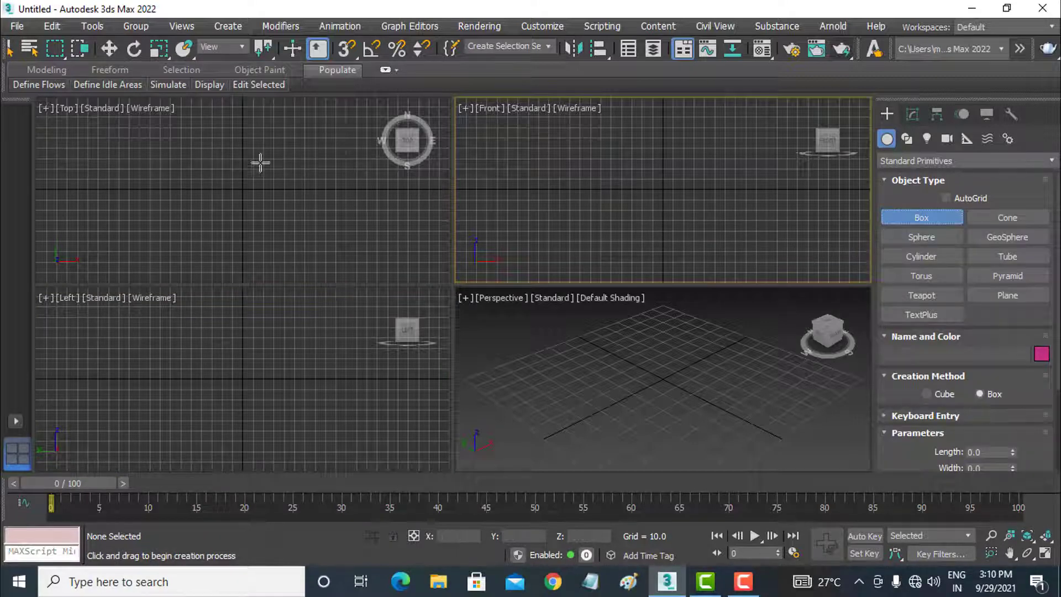
{"action": "left_click_drag", "start_coordinate": [148, 143], "coordinate": [386, 263]}
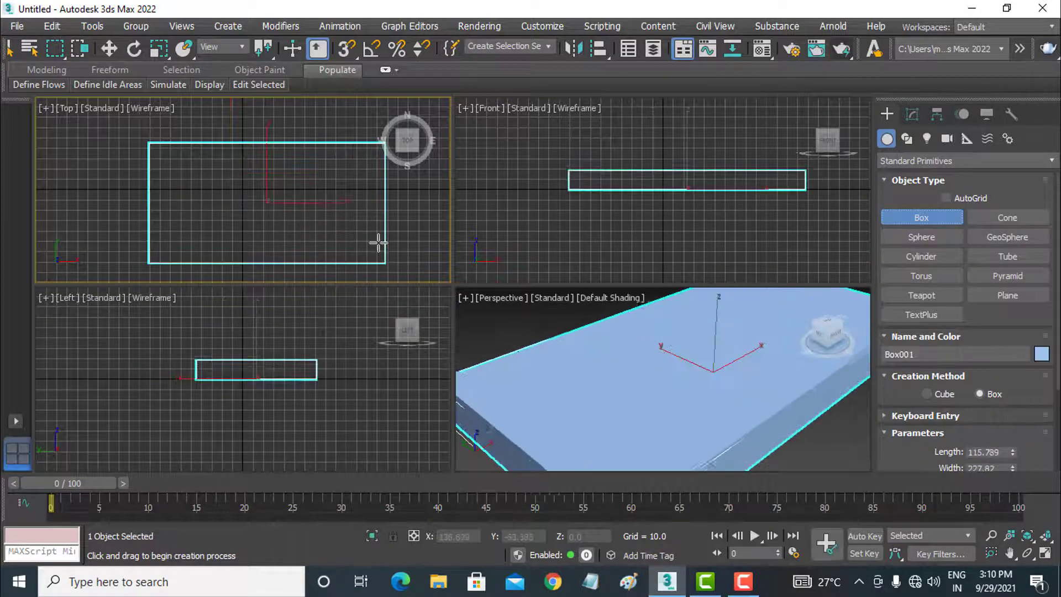
{"action": "left_click", "coordinate": [109, 49]}
{"action": "left_click", "coordinate": [727, 379]}
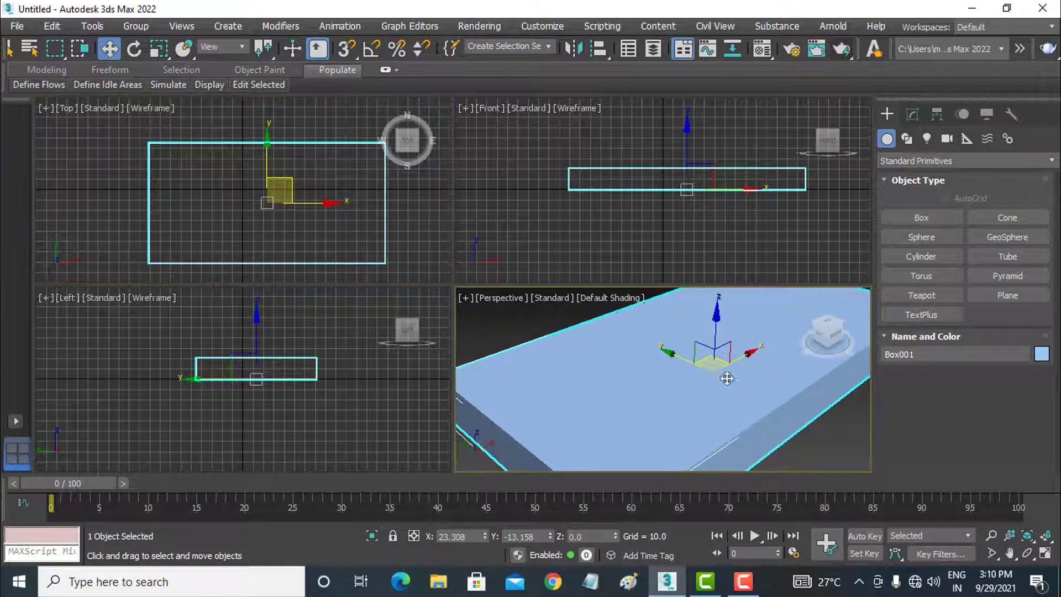
{"action": "left_click", "coordinate": [1047, 555]}
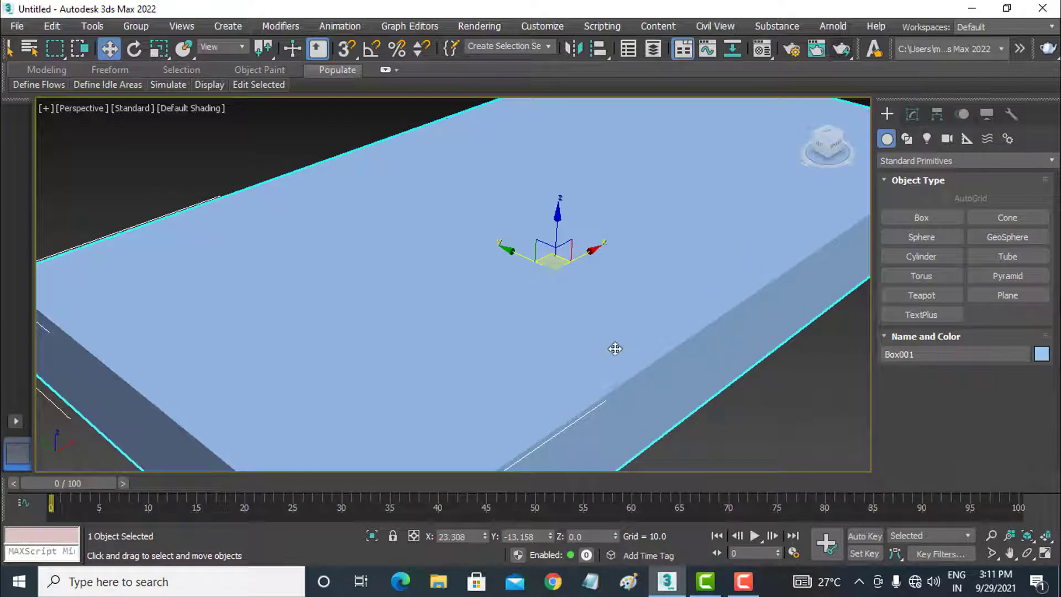
- Assign Box001 a material with a Marble map in Base Color, then render it
{"action": "left_click", "coordinate": [762, 50]}
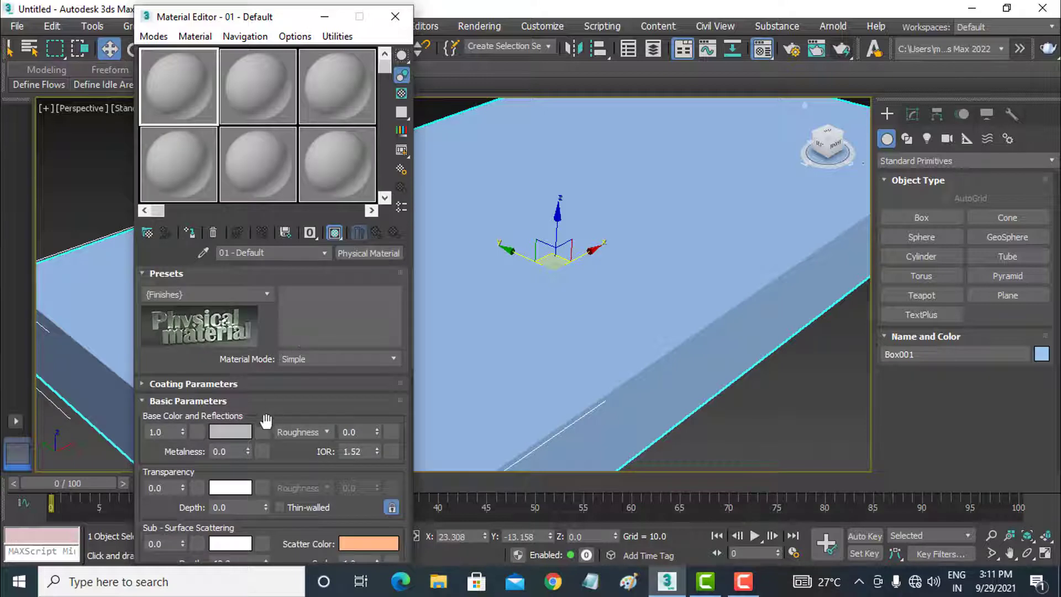
{"action": "left_click", "coordinate": [264, 431]}
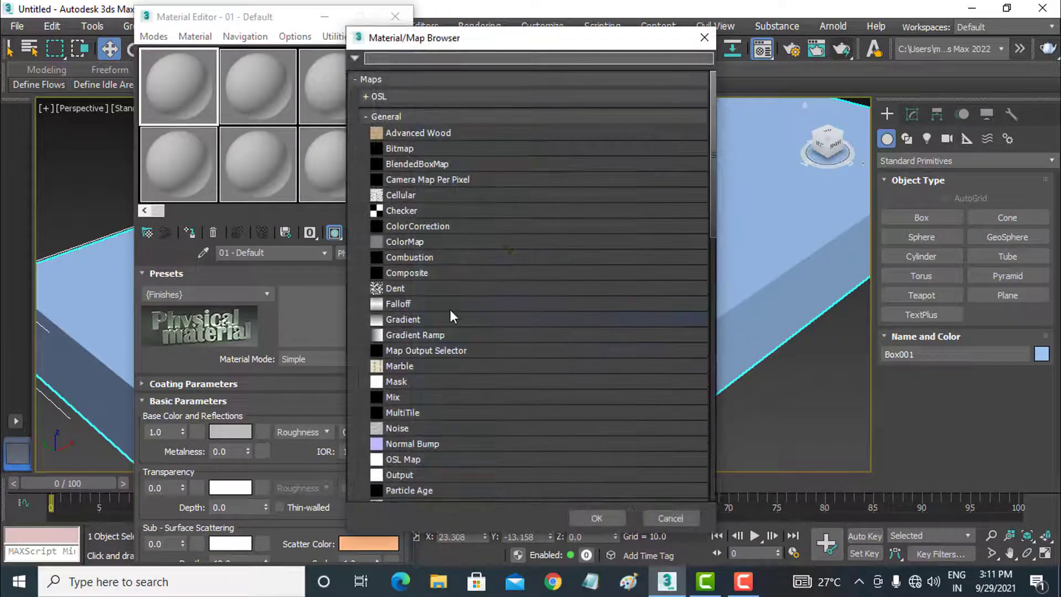
{"action": "double_click", "coordinate": [433, 366]}
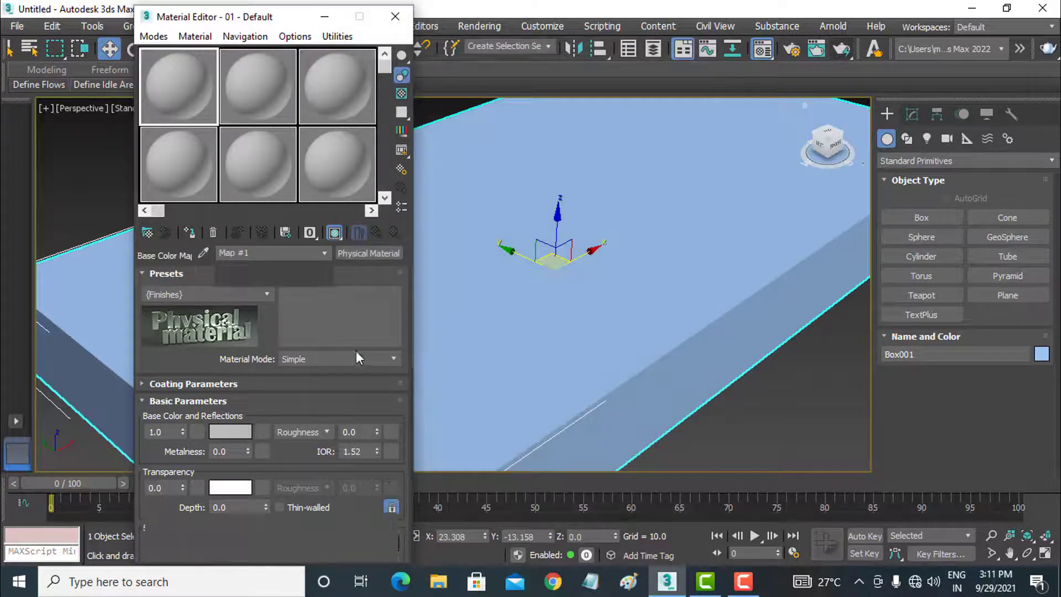
{"action": "left_click", "coordinate": [186, 231]}
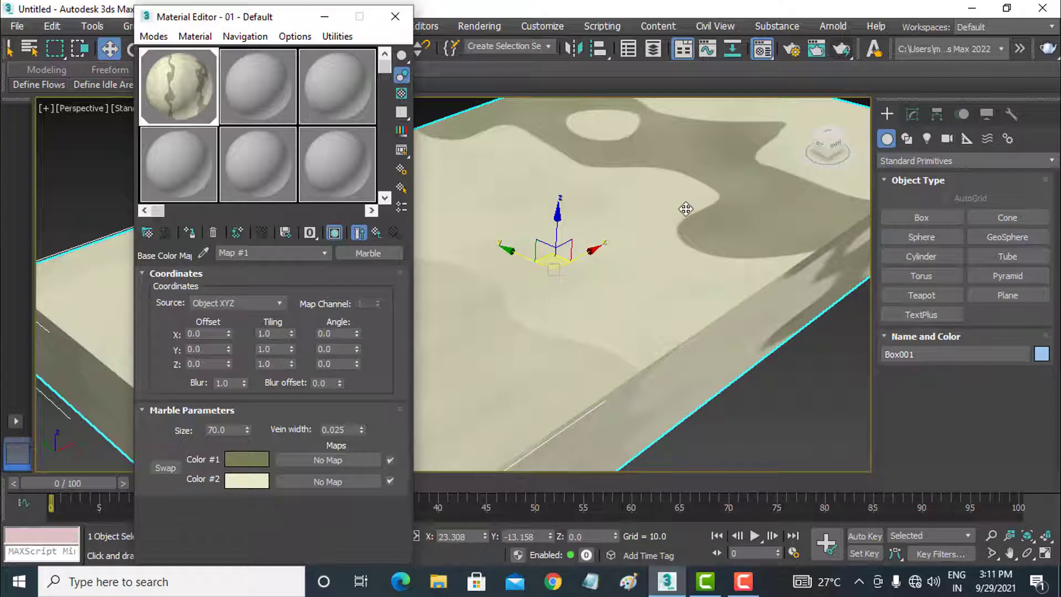
{"action": "left_click", "coordinate": [840, 51]}
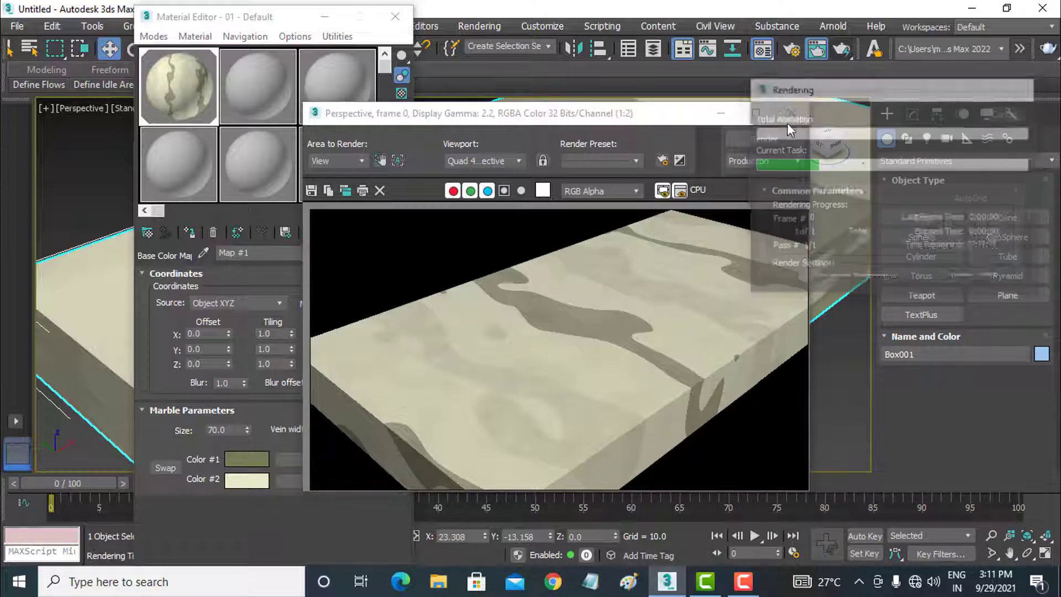
{"action": "left_click", "coordinate": [792, 112]}
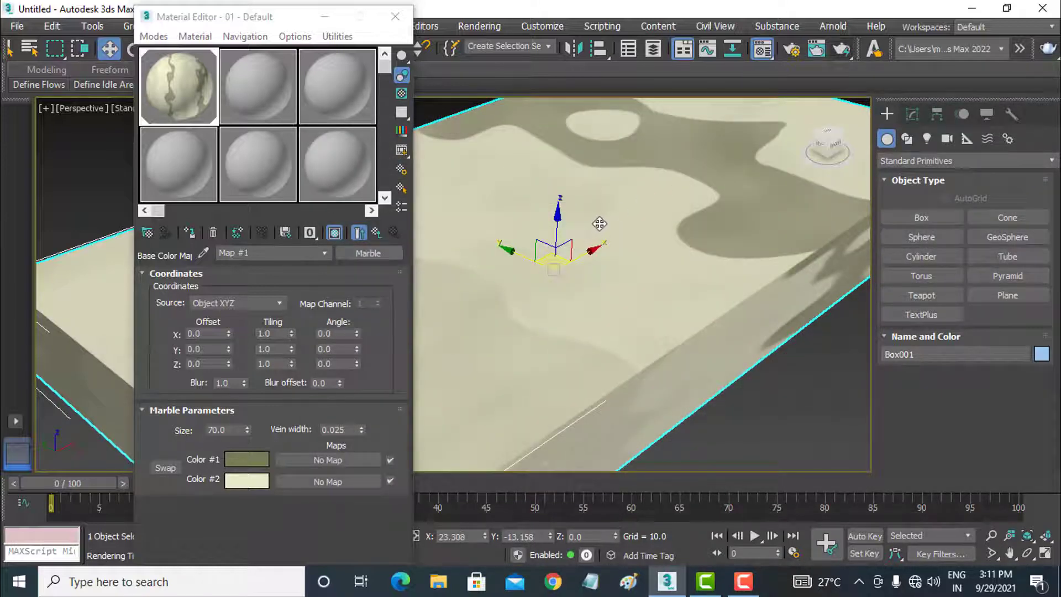
- Move the Material Editor off the box and show safe frames in the Perspective view
{"action": "scroll", "coordinate": [599, 223], "scroll_direction": "down", "scroll_amount": 2}
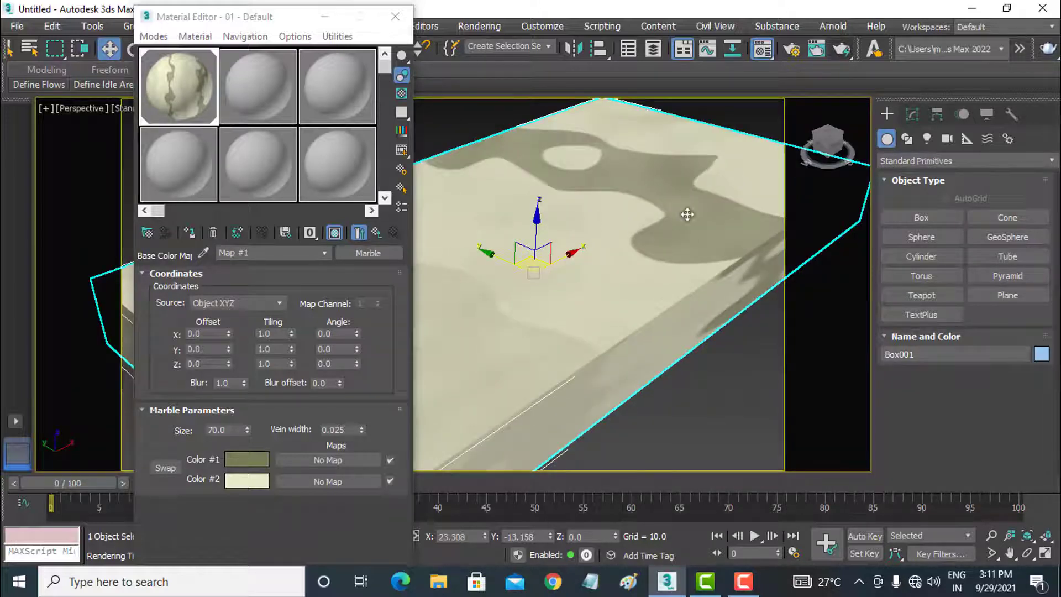
{"action": "left_click_drag", "start_coordinate": [294, 18], "coordinate": [454, 14]}
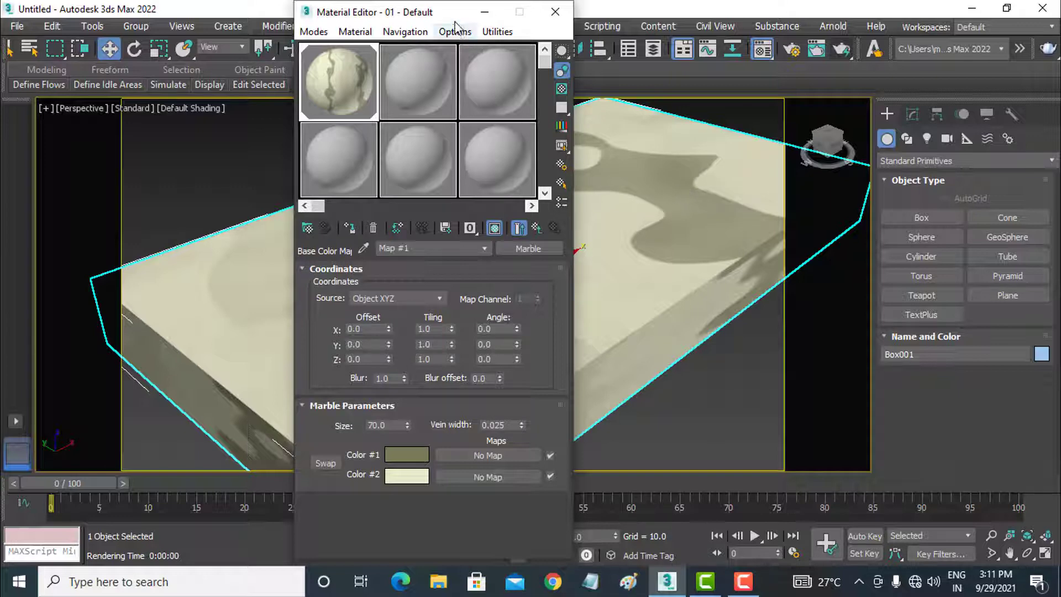
{"action": "mouse_move", "coordinate": [452, 14]}
{"action": "left_mouse_down"}
{"action": "mouse_move", "coordinate": [374, 18]}
{"action": "mouse_move", "coordinate": [401, 13]}
{"action": "left_mouse_up"}
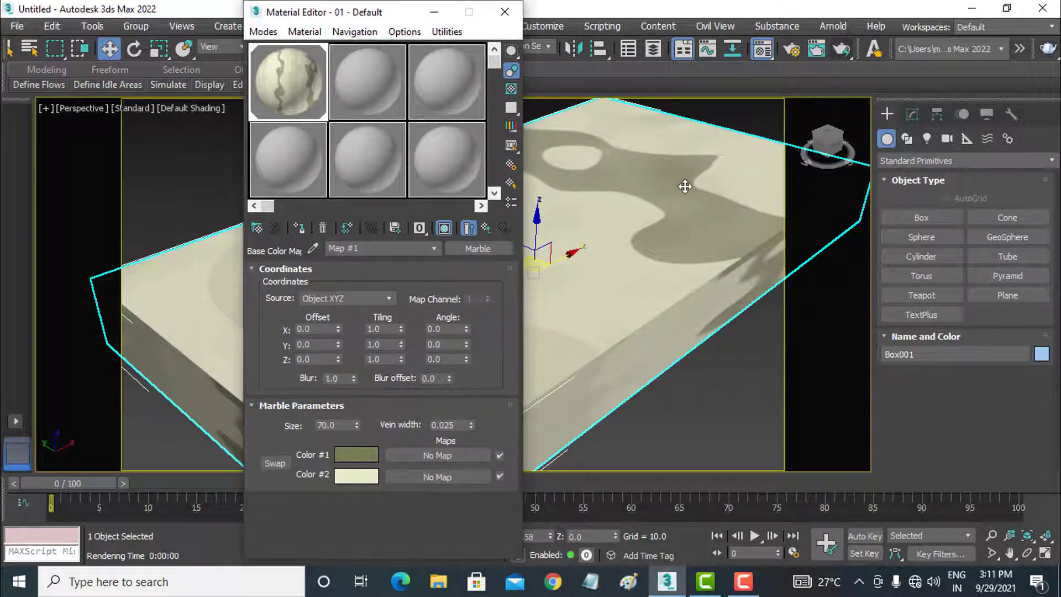
{"action": "scroll", "coordinate": [690, 188], "scroll_direction": "up", "scroll_amount": 3}
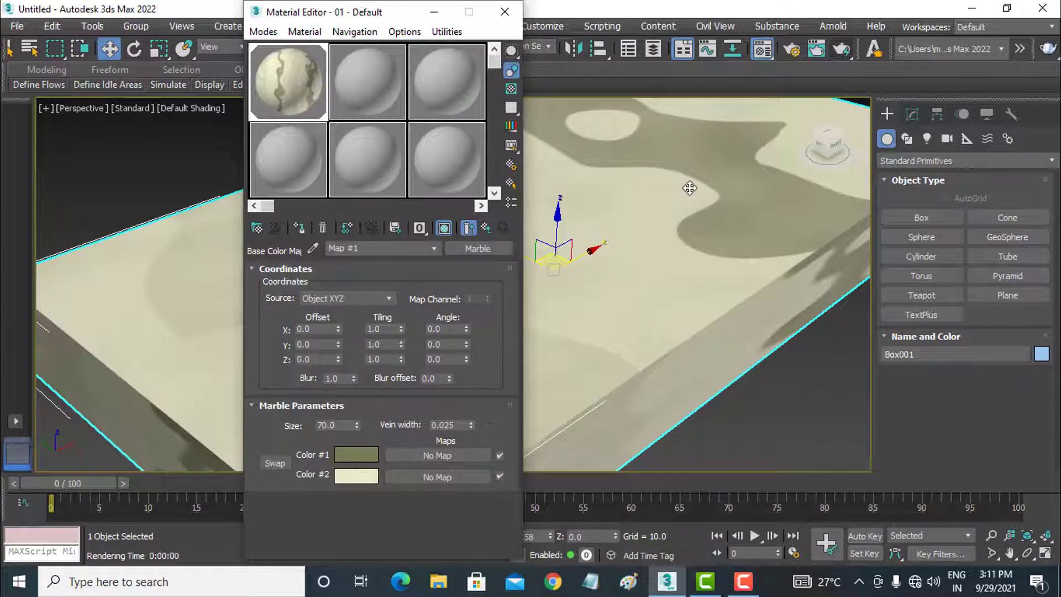
{"action": "scroll", "coordinate": [689, 188], "scroll_direction": "down", "scroll_amount": 3}
{"action": "key", "text": "shift+f"}
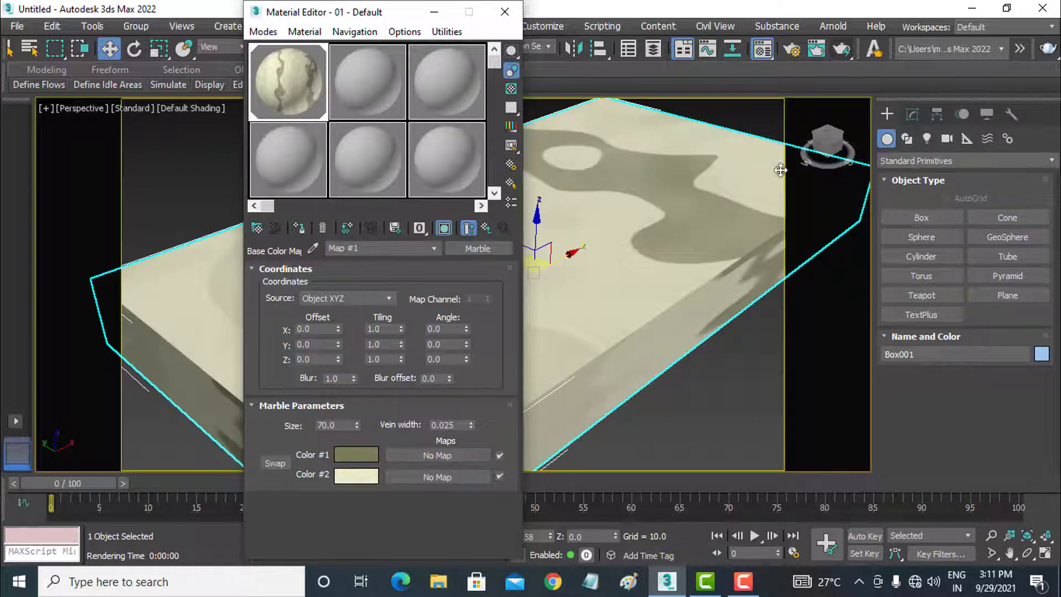
{"action": "left_click", "coordinate": [792, 53]}
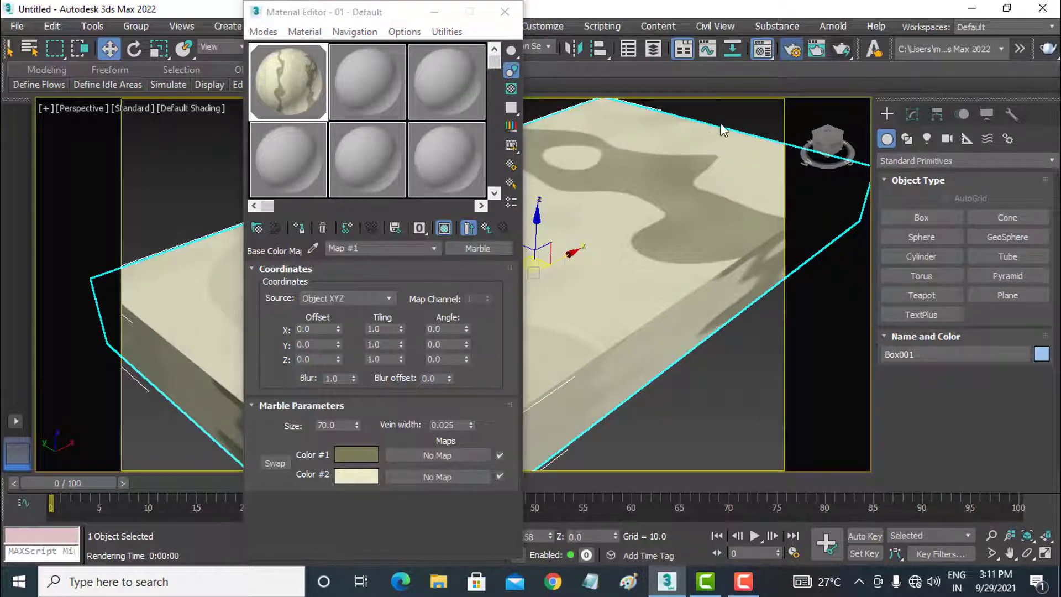
{"action": "left_click", "coordinate": [794, 53]}
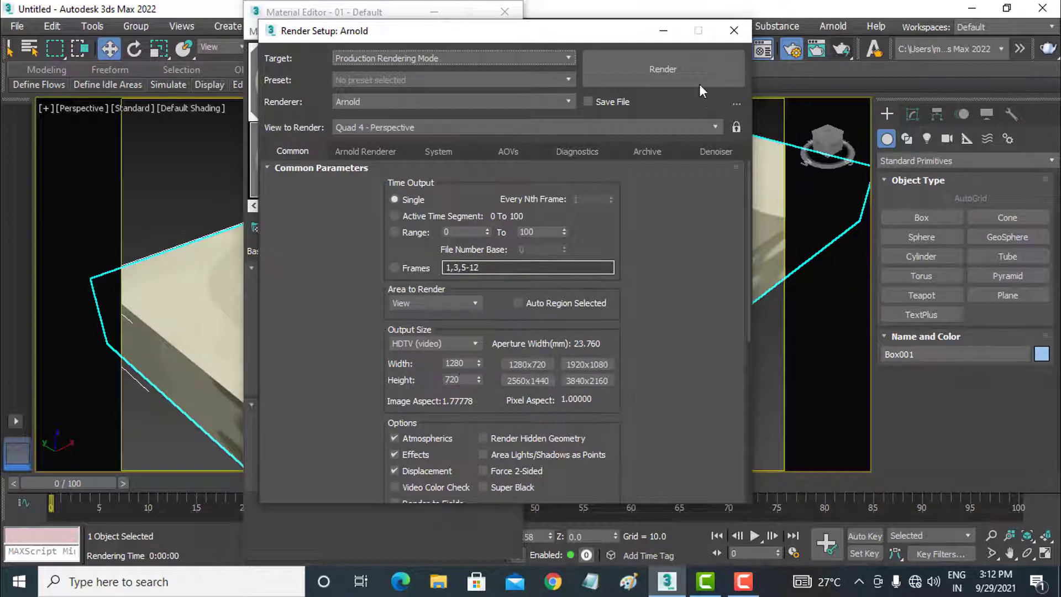
{"action": "left_click", "coordinate": [734, 30]}
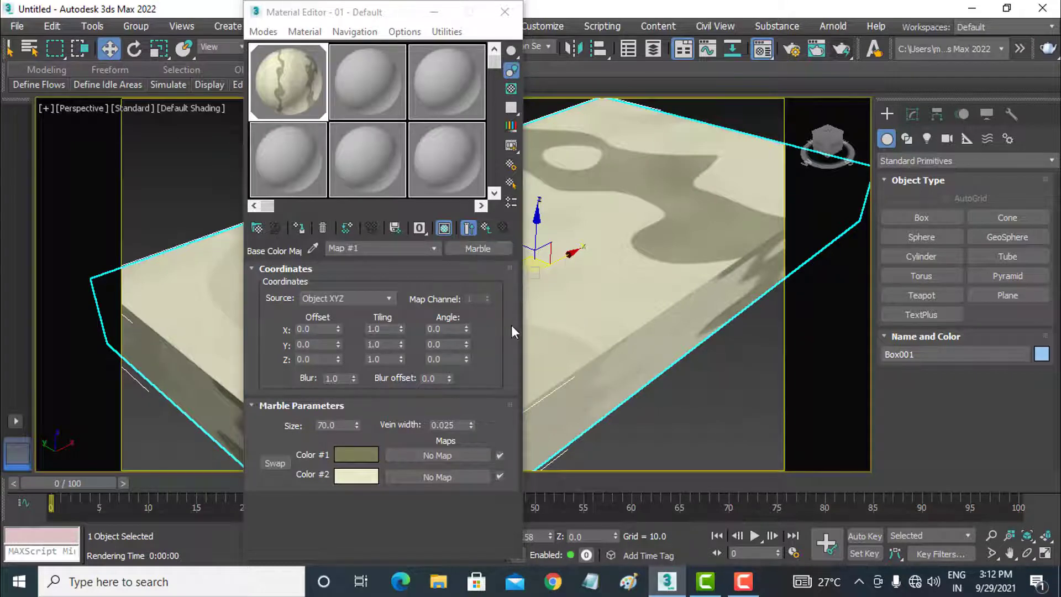
- Try swapping the Marble colours, then make Color #2 a more saturated yellow
{"action": "left_click", "coordinate": [280, 466]}
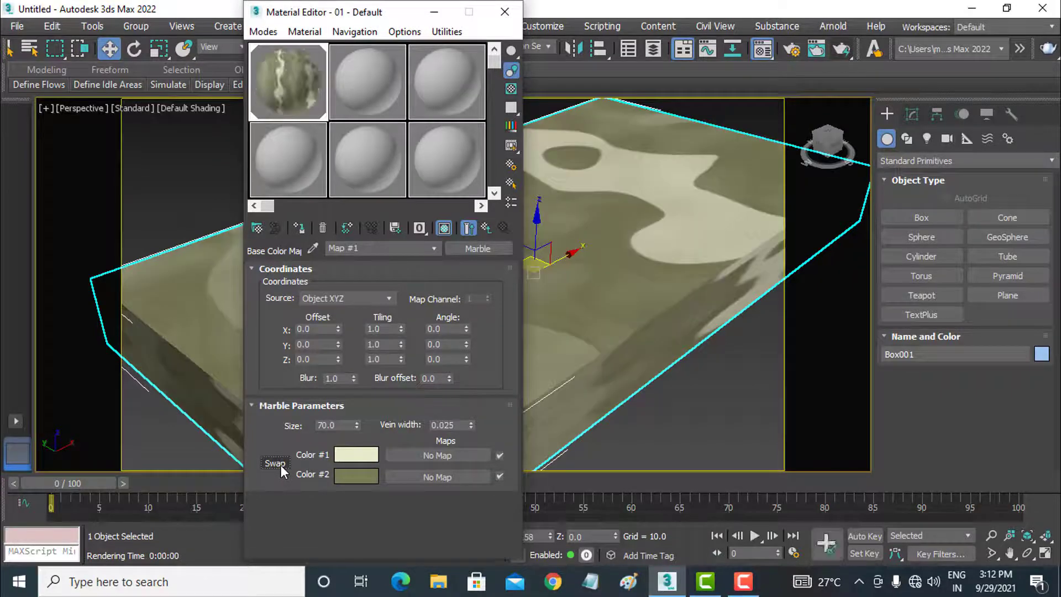
{"action": "left_click", "coordinate": [280, 466]}
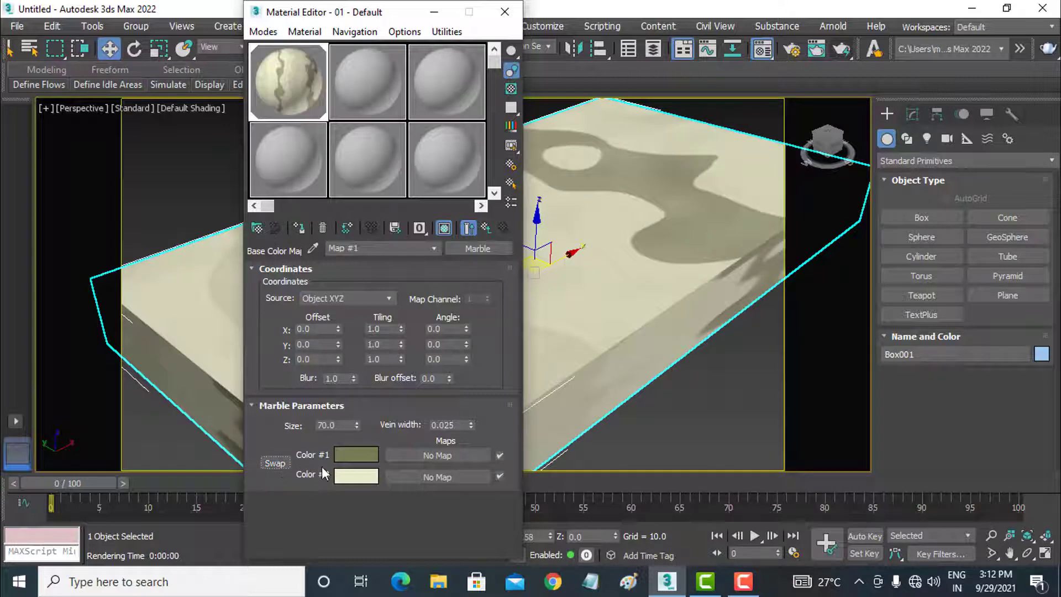
{"action": "left_click", "coordinate": [367, 479]}
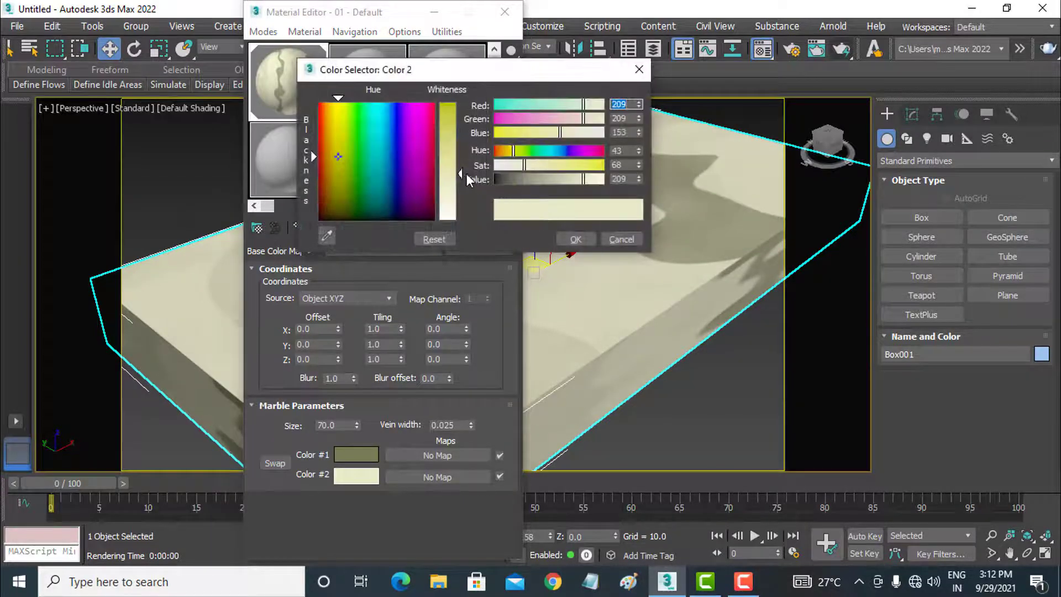
{"action": "left_click_drag", "start_coordinate": [466, 173], "coordinate": [466, 138]}
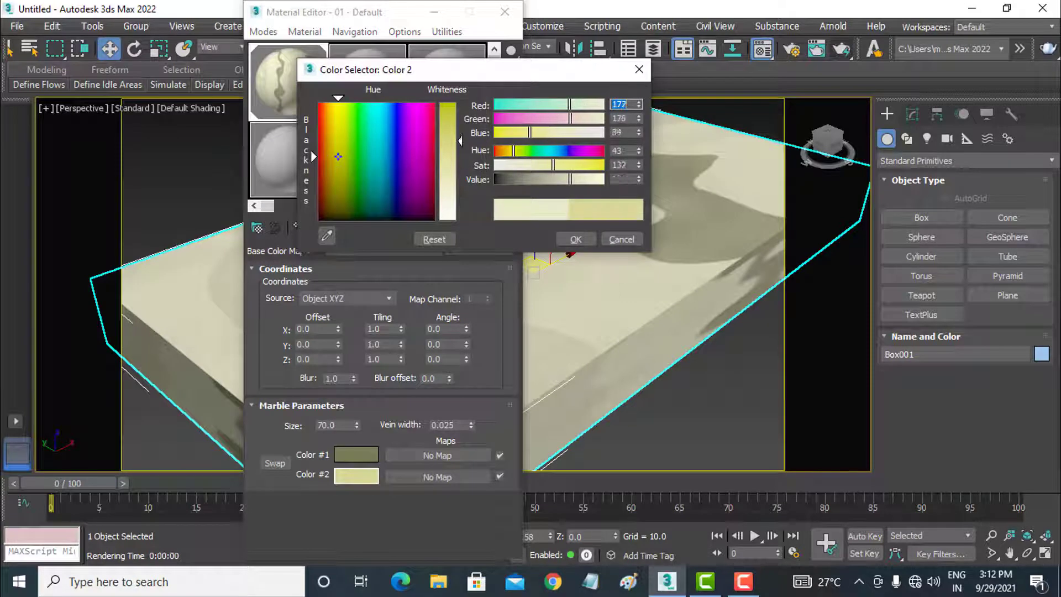
{"action": "left_click", "coordinate": [569, 241]}
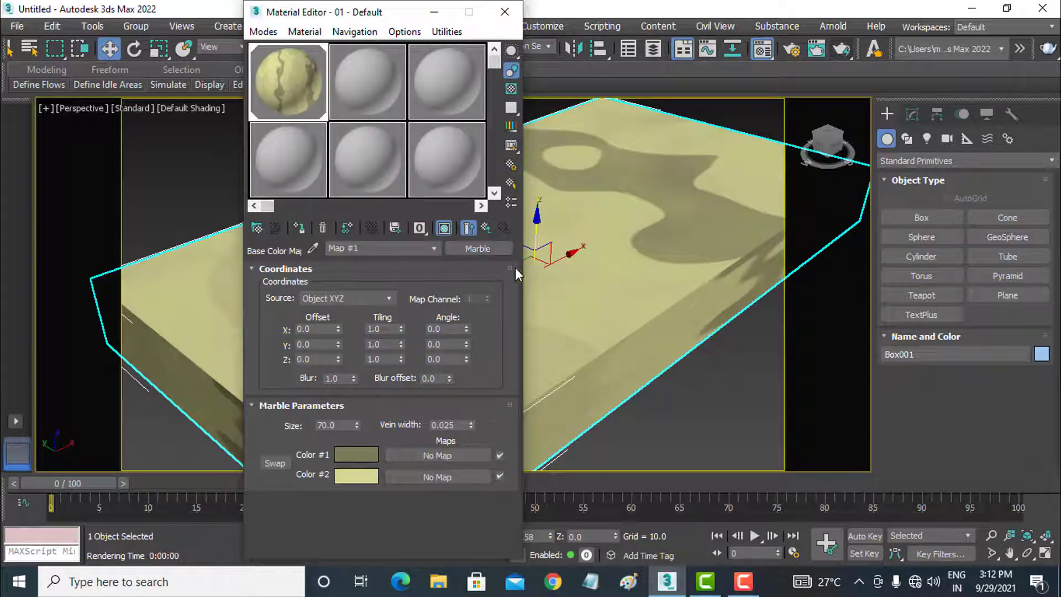
- Copy Marble Color #1 into Color #2, then lighten Color #1 to near-white
{"action": "right_click", "coordinate": [361, 466]}
{"action": "left_click", "coordinate": [379, 463]}
{"action": "right_click", "coordinate": [356, 474]}
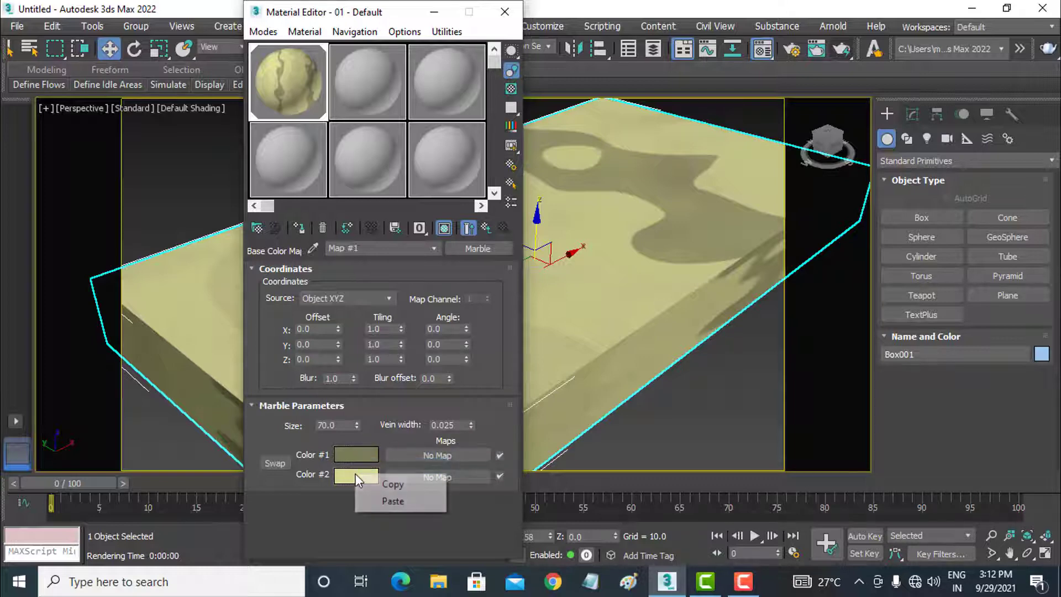
{"action": "left_click", "coordinate": [381, 500]}
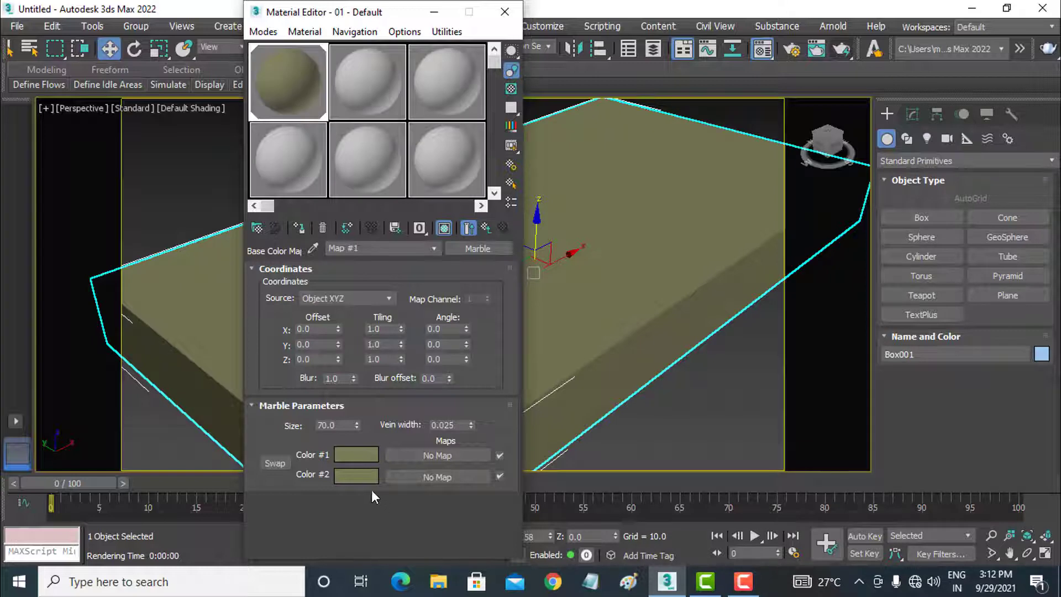
{"action": "left_click", "coordinate": [362, 457]}
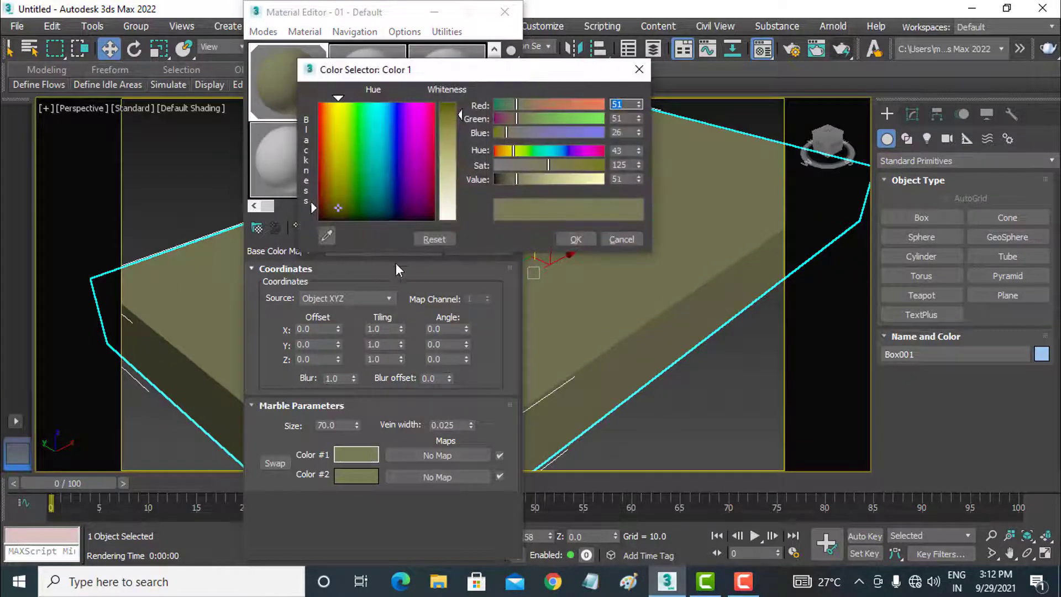
{"action": "left_click_drag", "start_coordinate": [442, 160], "coordinate": [447, 108]}
{"action": "left_click", "coordinate": [575, 239]}
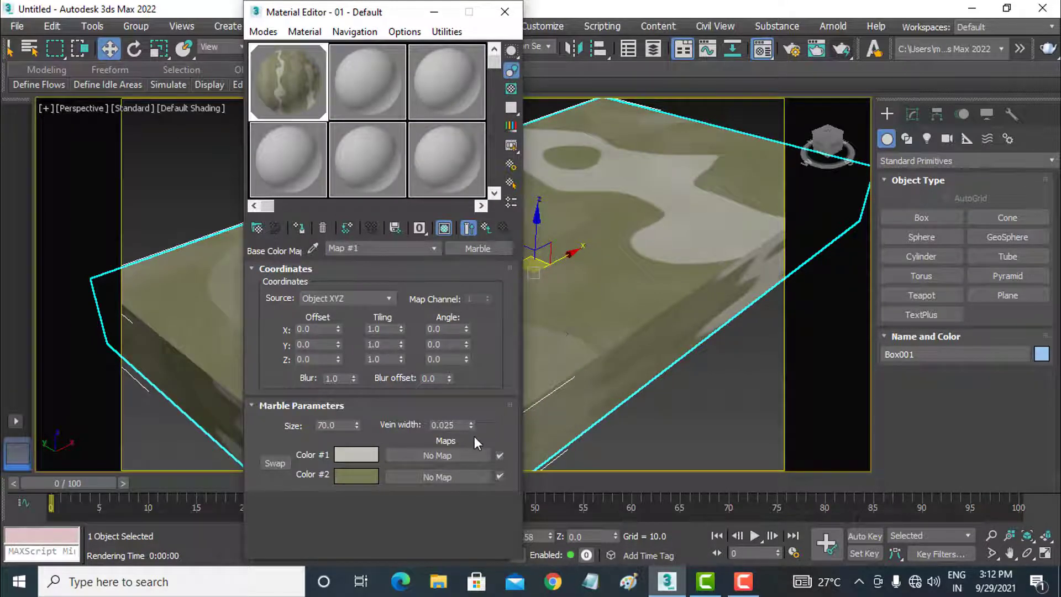
- Load pexels-aleksandar-pasaric-2341830.jpg as a Bitmap in Marble Color #2 and render the box
{"action": "left_click", "coordinate": [451, 479]}
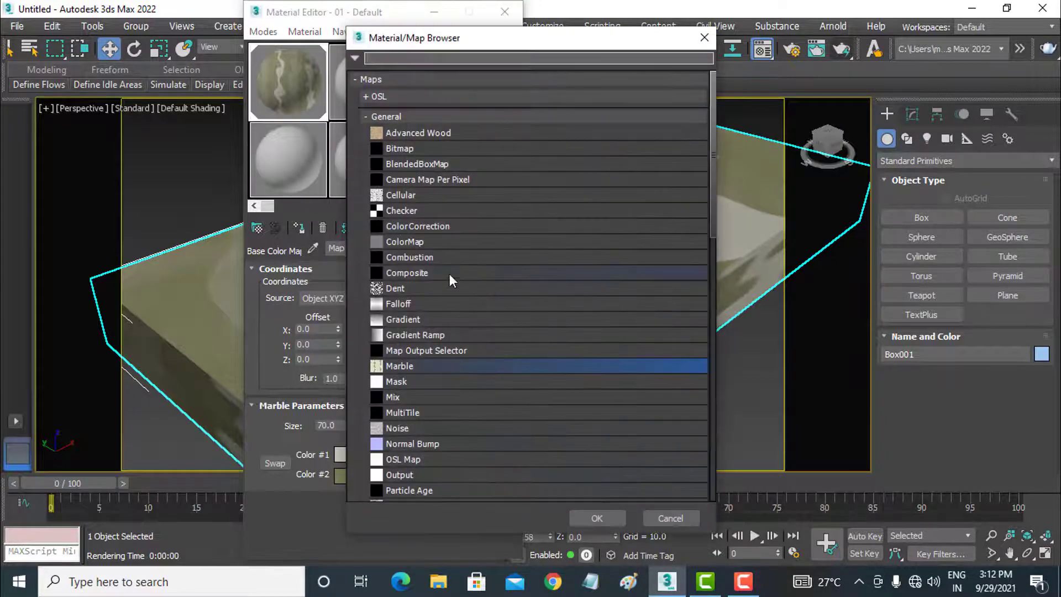
{"action": "double_click", "coordinate": [410, 150]}
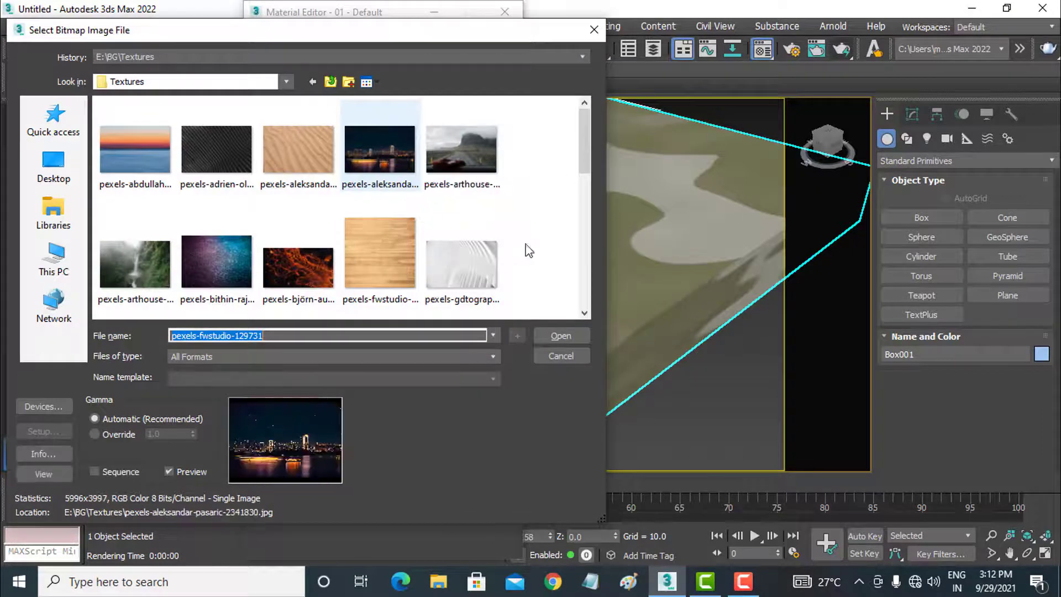
{"action": "key", "text": "Return"}
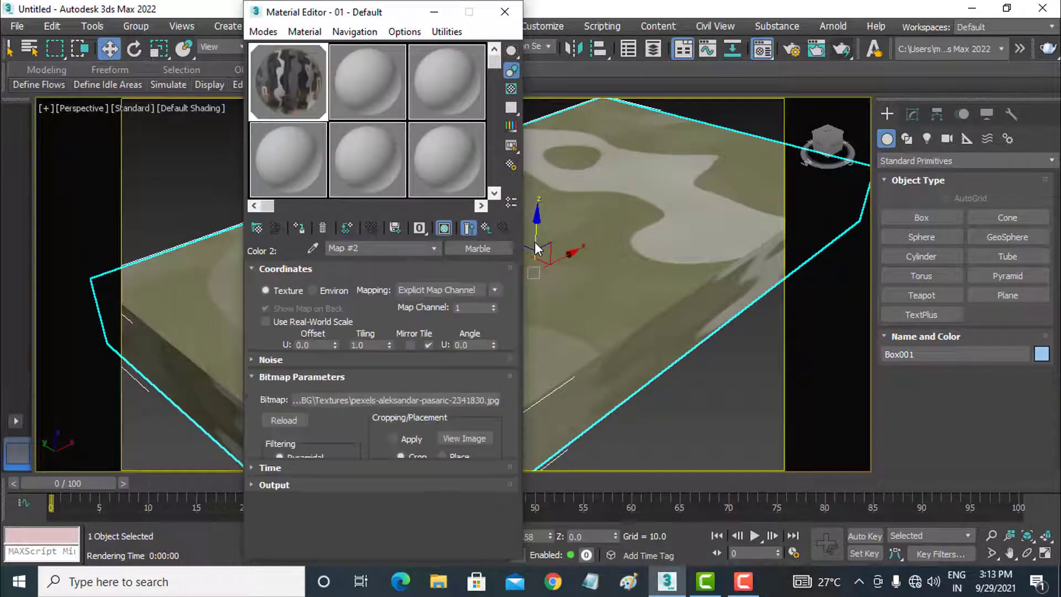
{"action": "left_click", "coordinate": [486, 228]}
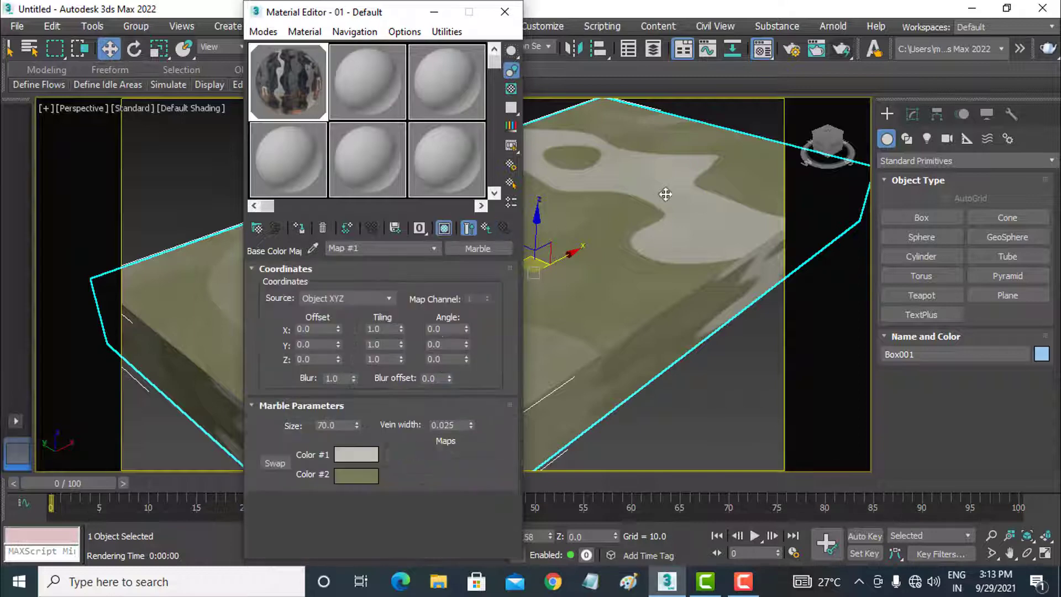
{"action": "left_click", "coordinate": [841, 51]}
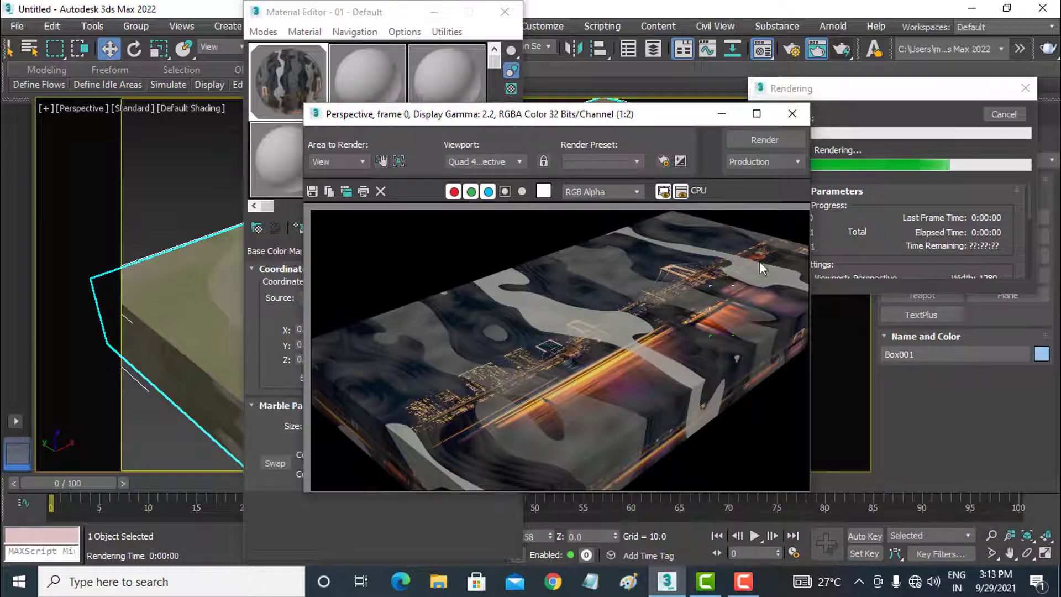
- Close the Rendered Frame Window once the city-photo marble render finishes
{"action": "left_click", "coordinate": [1001, 114]}
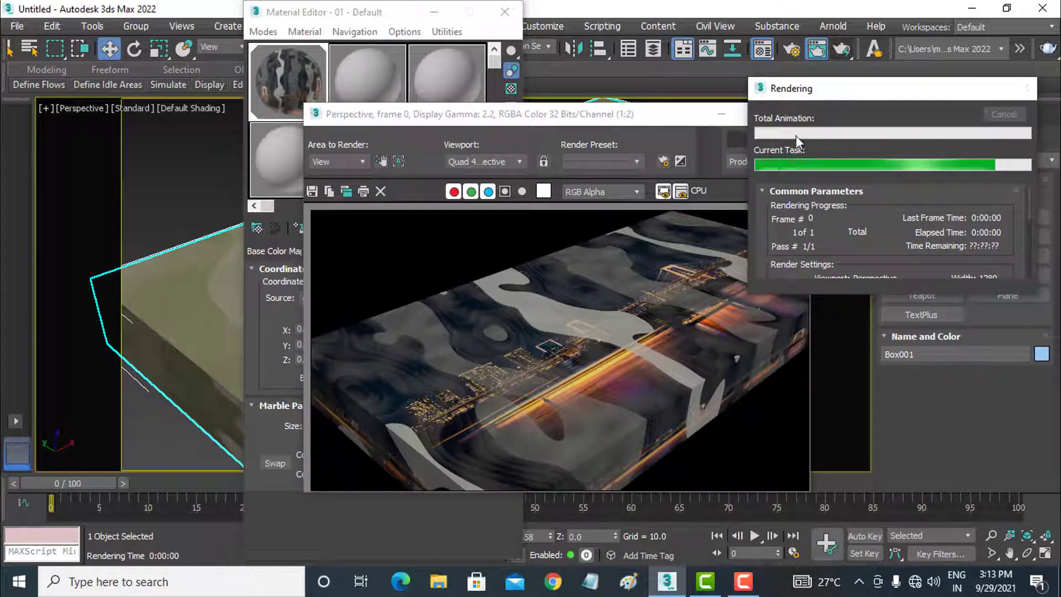
{"action": "left_click", "coordinate": [792, 114]}
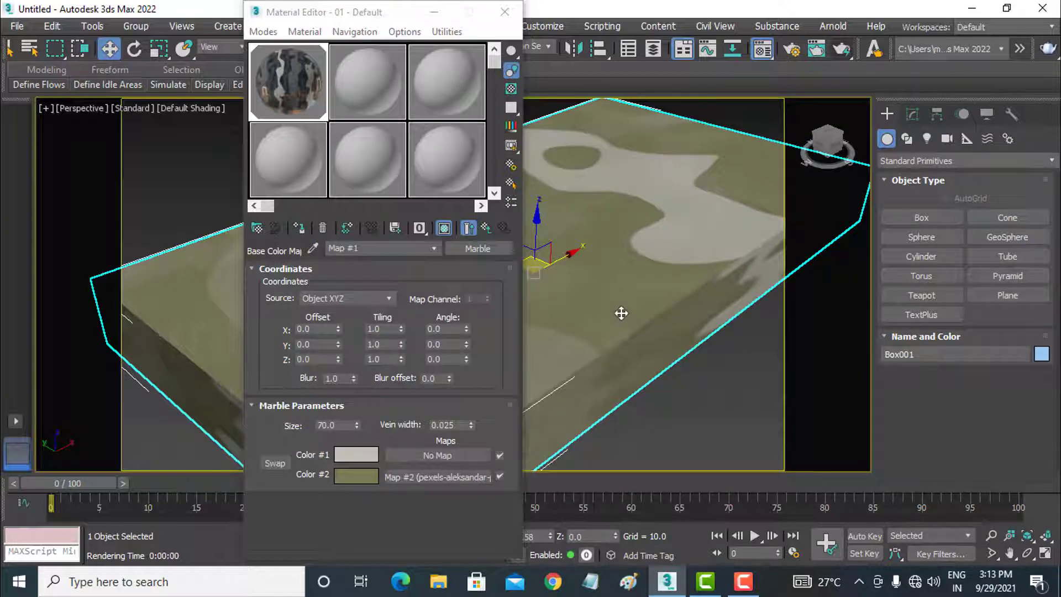
- Swap the Marble colours so the city photo is Color #1, render, and close the render
{"action": "left_click", "coordinate": [276, 461]}
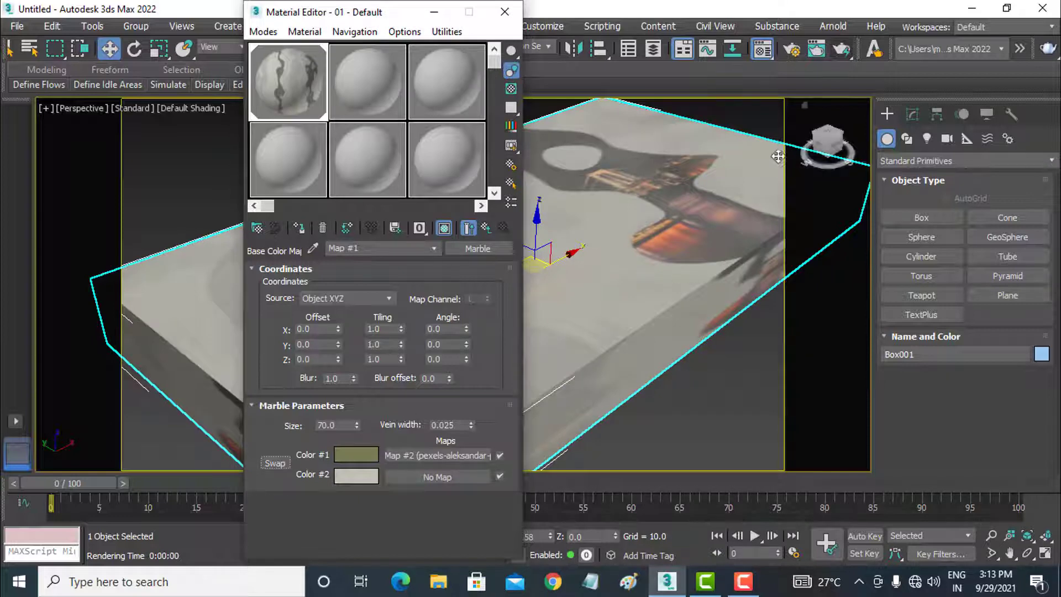
{"action": "left_click", "coordinate": [819, 52]}
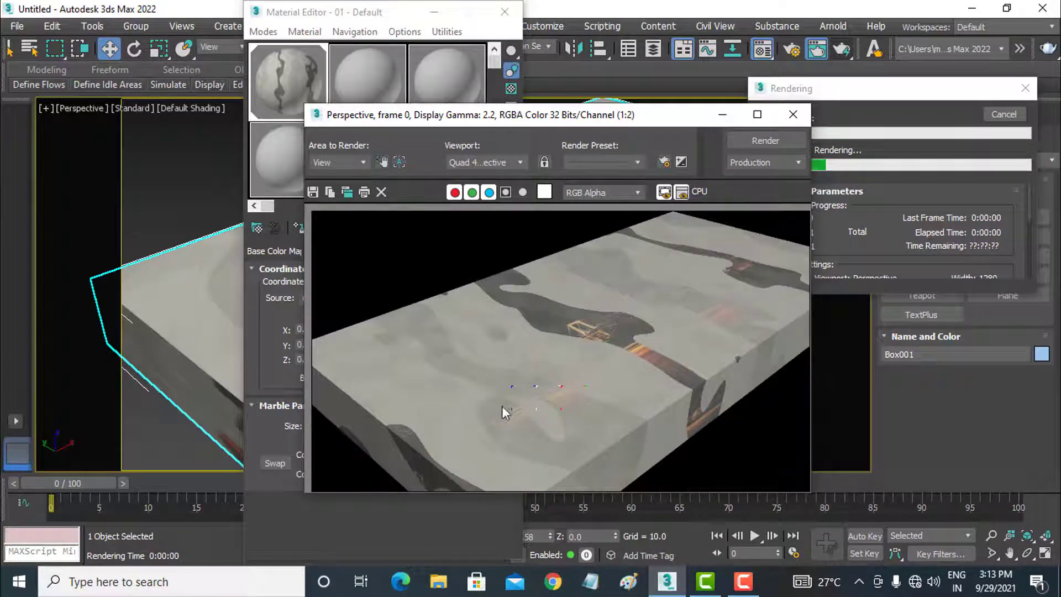
{"action": "left_click", "coordinate": [867, 139]}
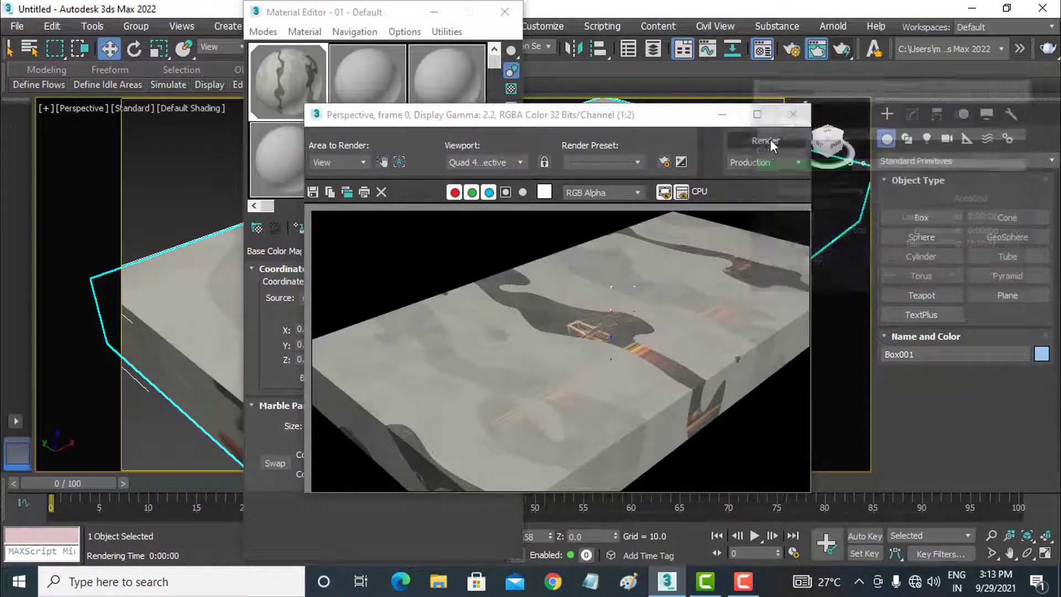
{"action": "left_click", "coordinate": [788, 119]}
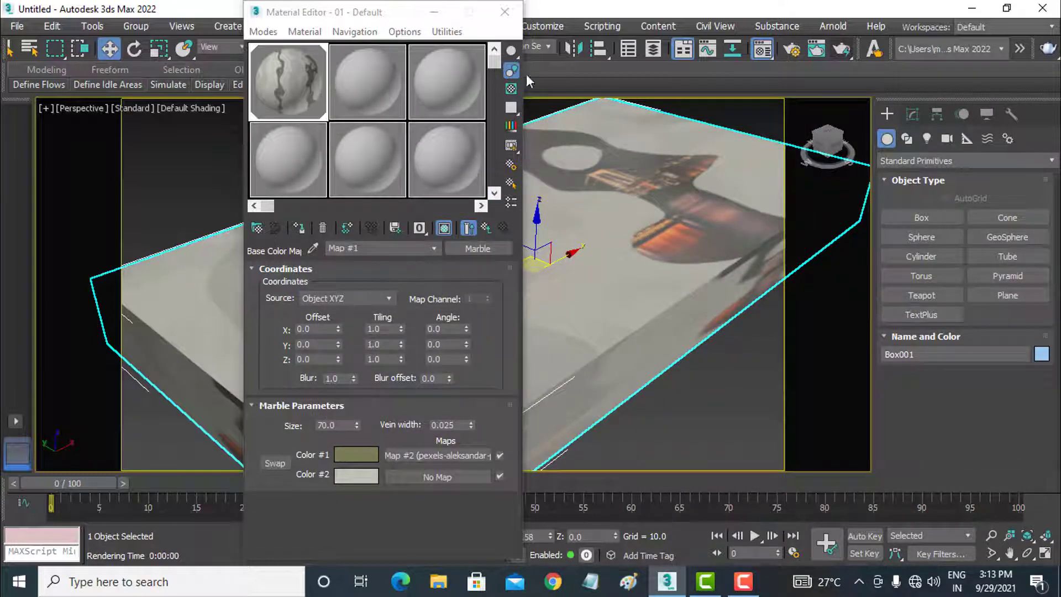
- Re-render the marble box and try Save Image with All Formats, then cancel without saving
{"action": "left_click", "coordinate": [812, 50]}
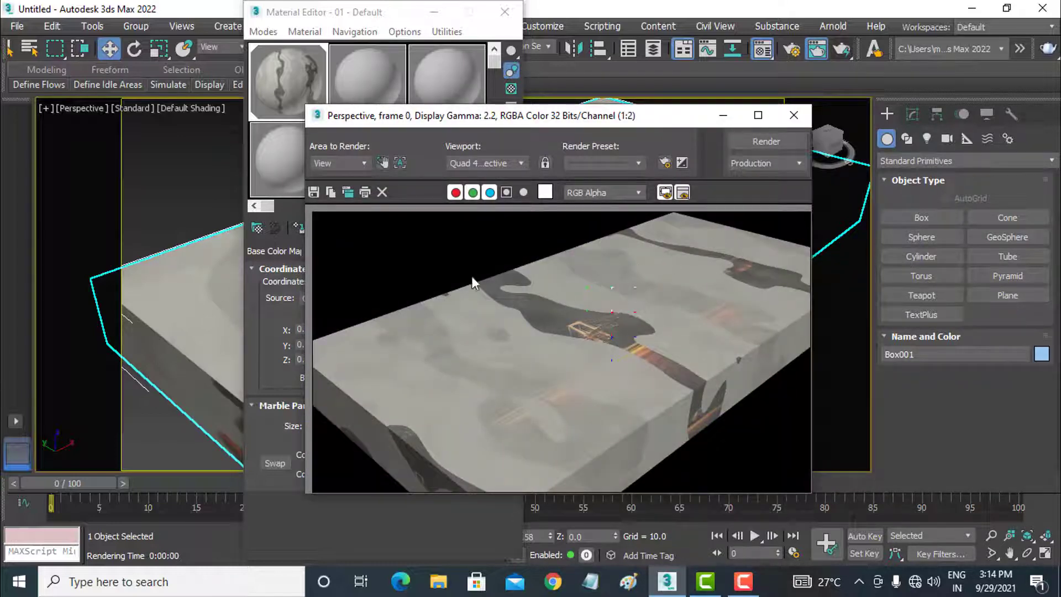
{"action": "left_click", "coordinate": [312, 193]}
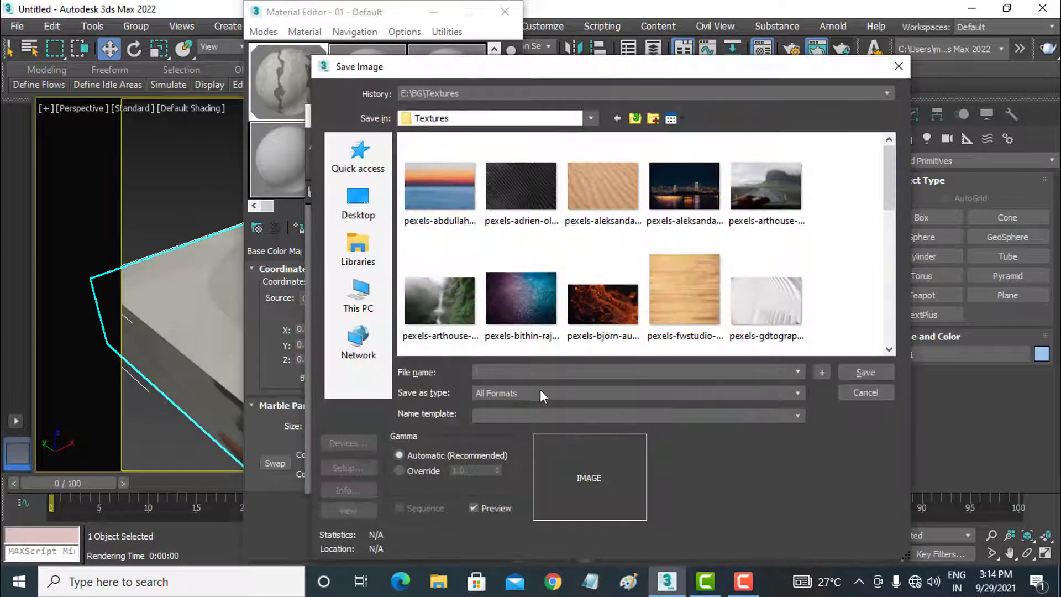
{"action": "left_click", "coordinate": [539, 390]}
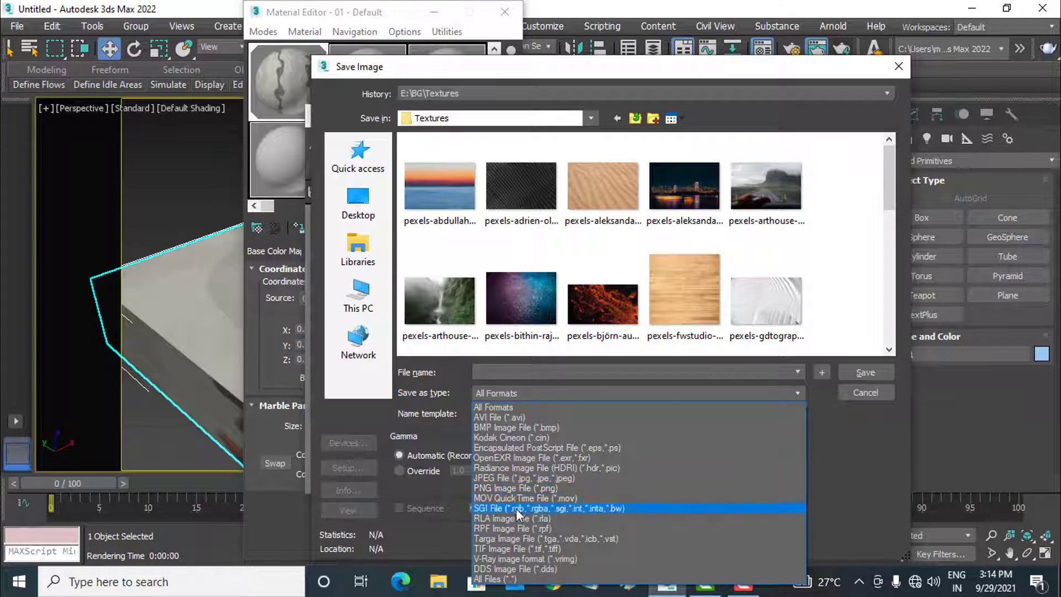
{"action": "left_click", "coordinate": [834, 440]}
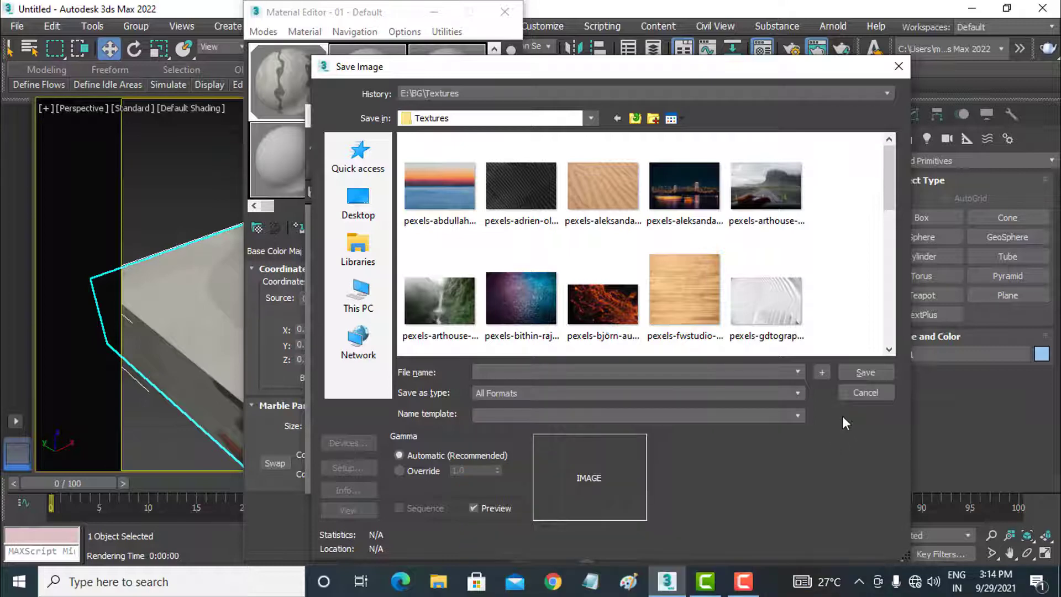
{"action": "left_click", "coordinate": [496, 372]}
{"action": "left_click", "coordinate": [860, 392]}
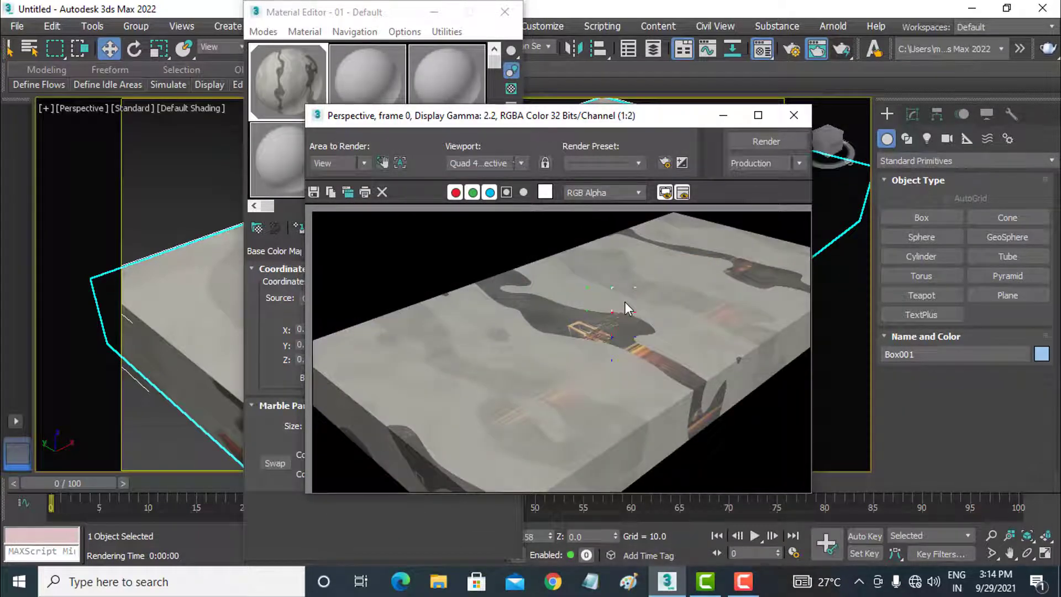
- Close the render, set Marble Size to 100, then drag it down to 21.0
{"action": "left_click", "coordinate": [796, 117]}
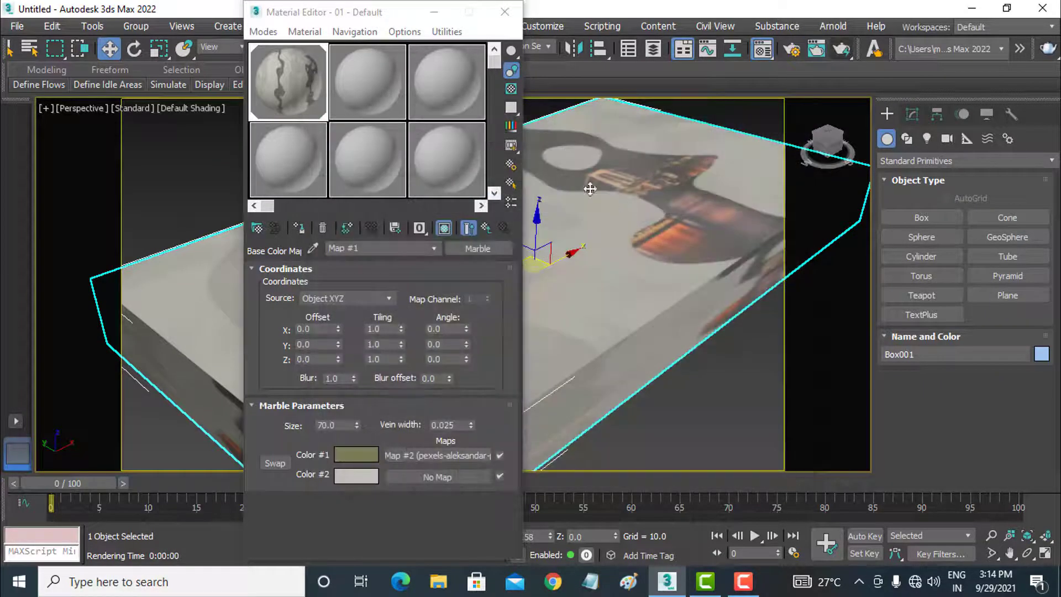
{"action": "mouse_move", "coordinate": [408, 17]}
{"action": "left_mouse_down"}
{"action": "mouse_move", "coordinate": [316, 24]}
{"action": "mouse_move", "coordinate": [367, 21]}
{"action": "left_mouse_up"}
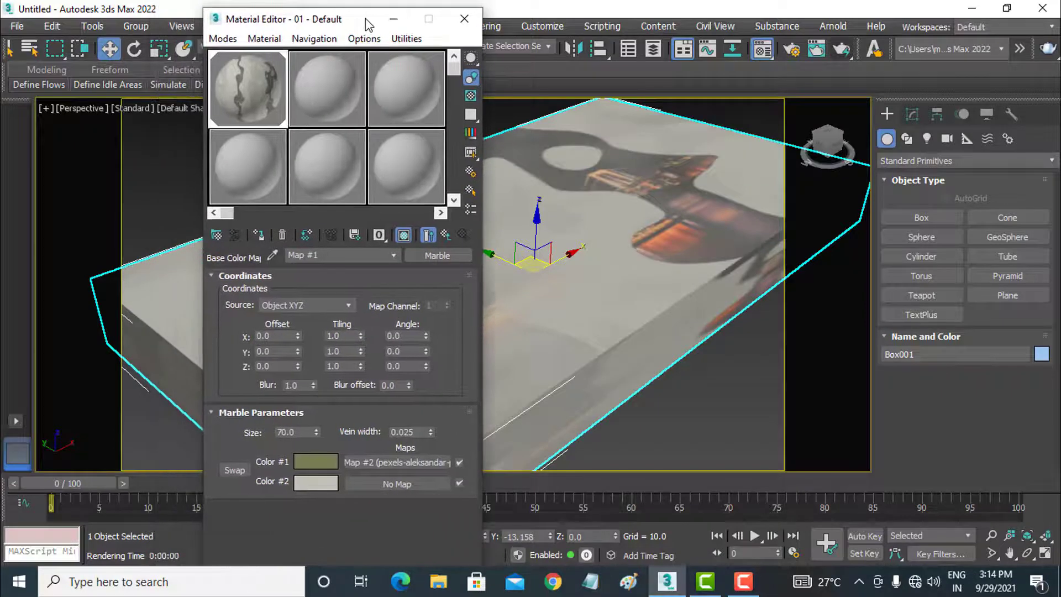
{"action": "double_click", "coordinate": [309, 431]}
{"action": "type", "text": "100"}
{"action": "key", "text": "Return"}
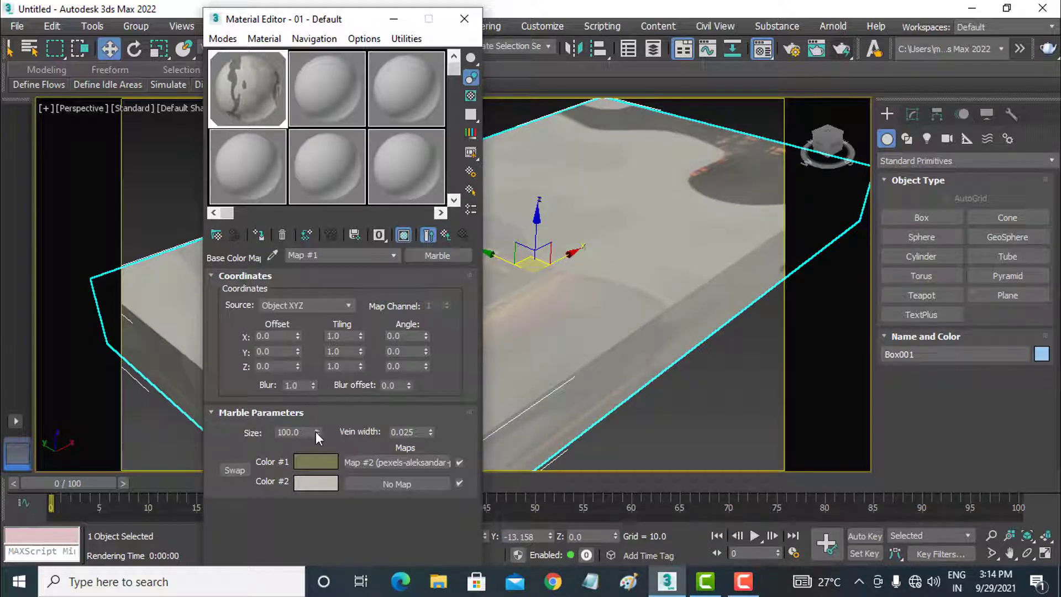
{"action": "left_click_drag", "start_coordinate": [316, 432], "coordinate": [316, 482]}
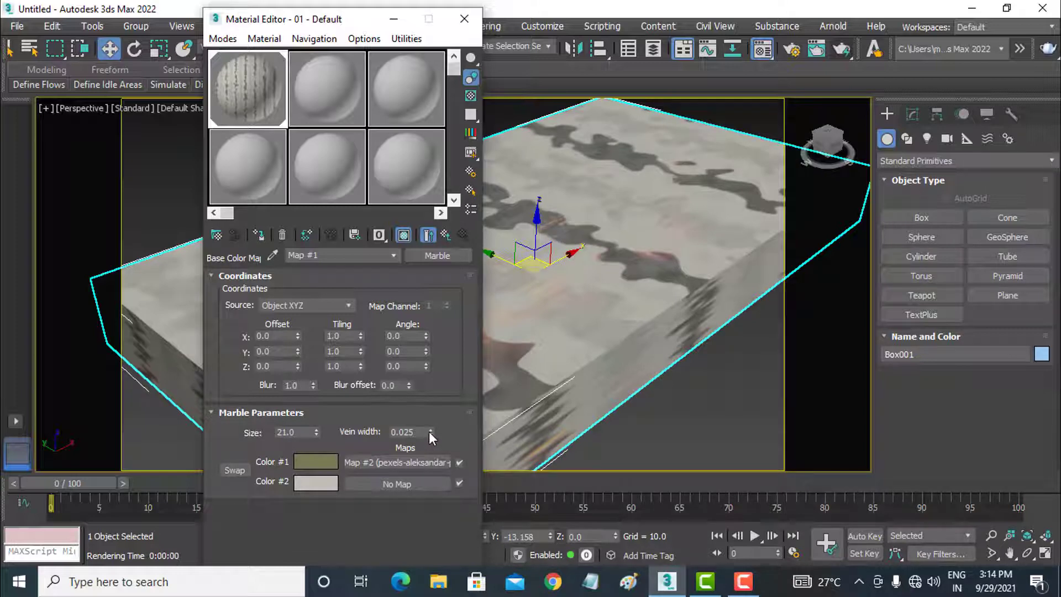
{"action": "left_click_drag", "start_coordinate": [429, 431], "coordinate": [434, 383]}
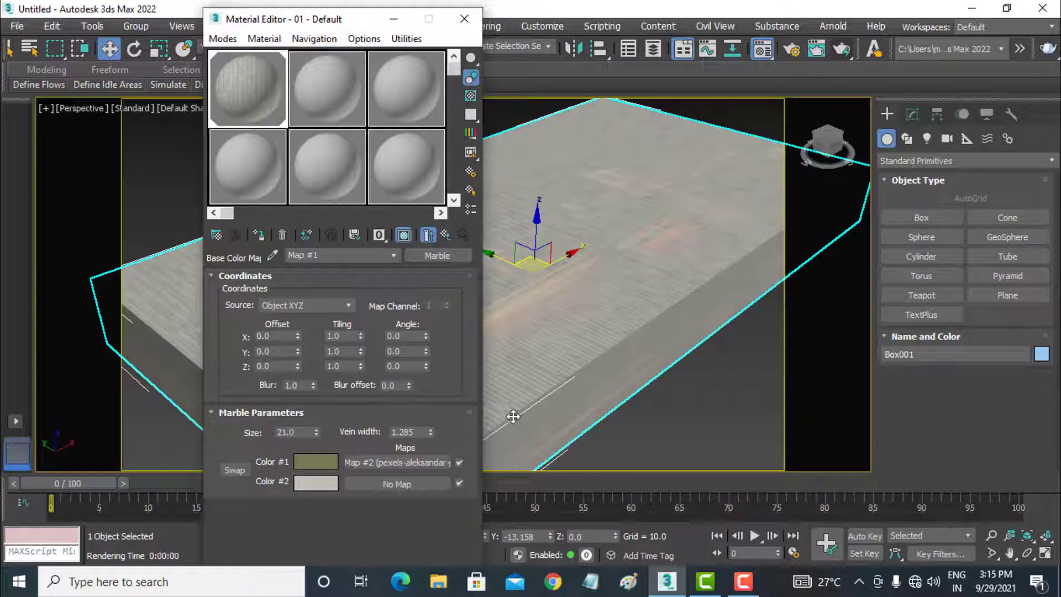
{"action": "type", "text": "0.025"}
{"action": "key", "text": "Return"}
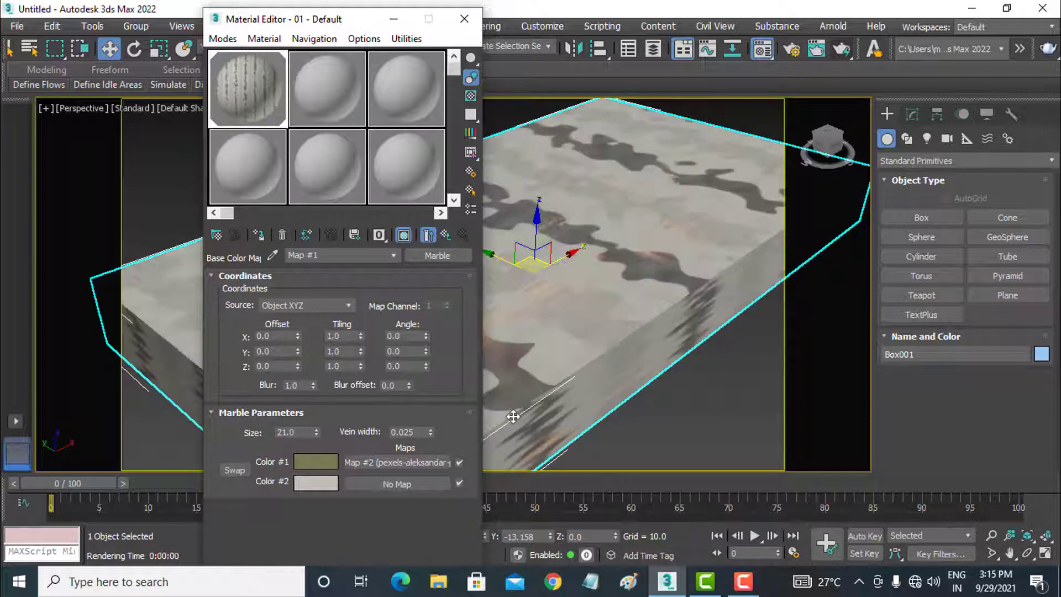